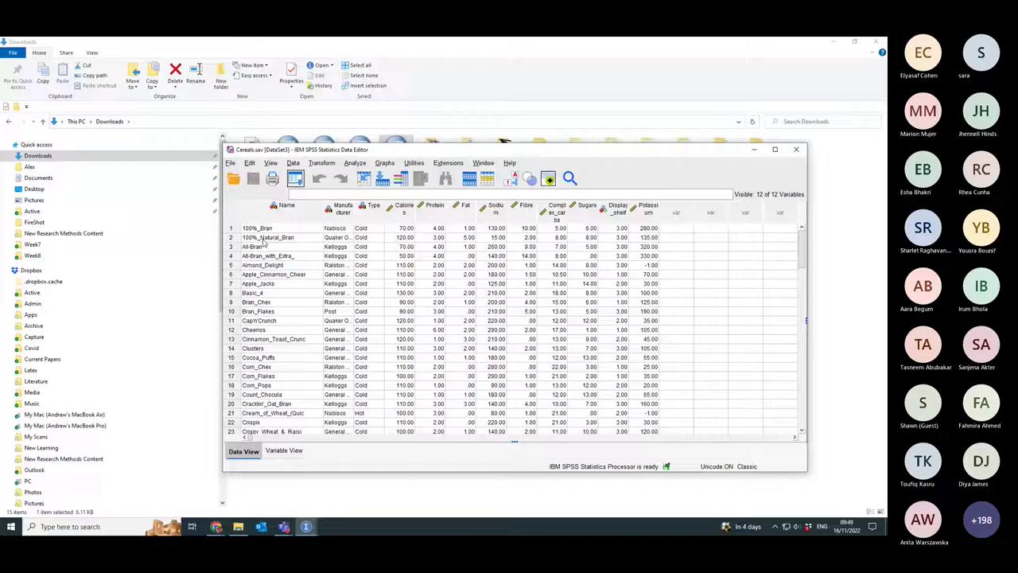
# - Turn off value labels so Manufacturer and Type show codes, and widen the Manufacturer column
pyautogui.scroll(-20, 262, 242)
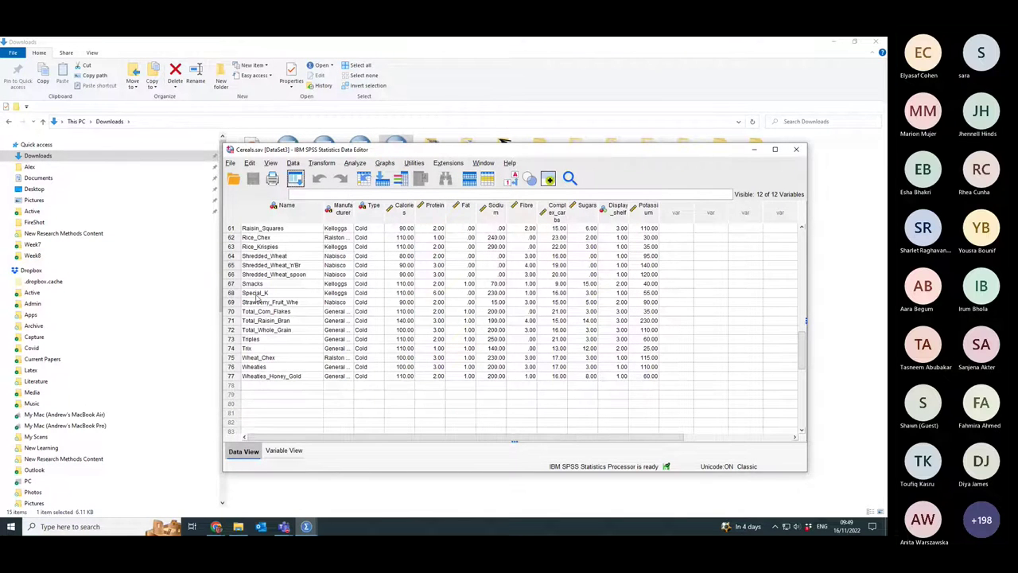
pyautogui.scroll(3, 256, 294)
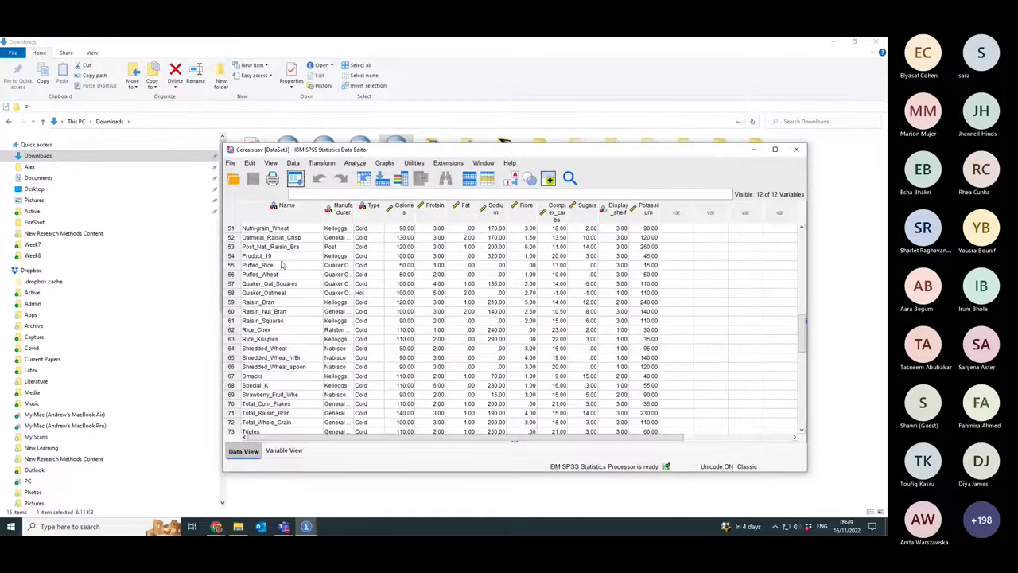
pyautogui.scroll(3, 302, 248)
pyautogui.scroll(12, 295, 254)
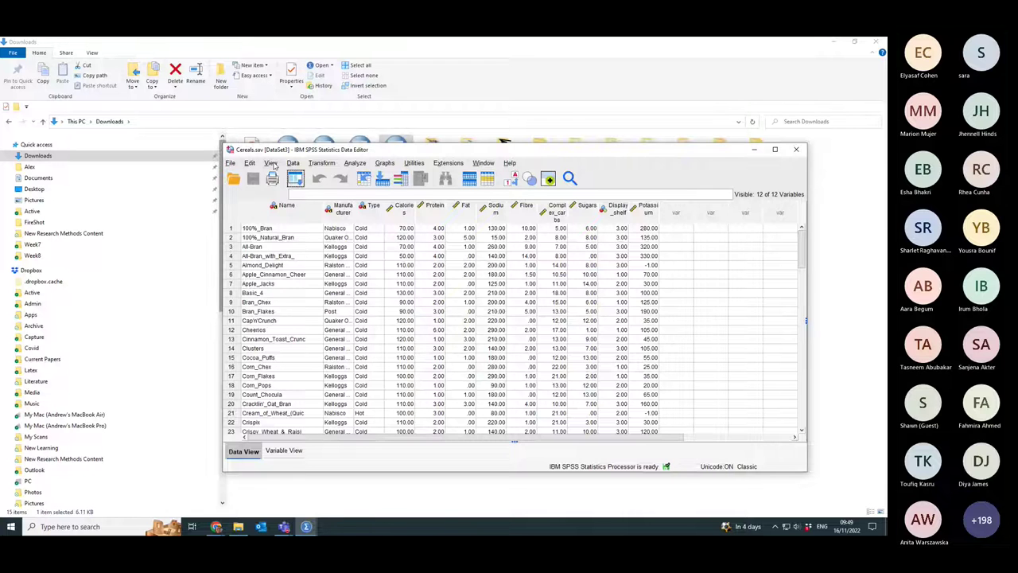
pyautogui.click(270, 163)
pyautogui.click(294, 239)
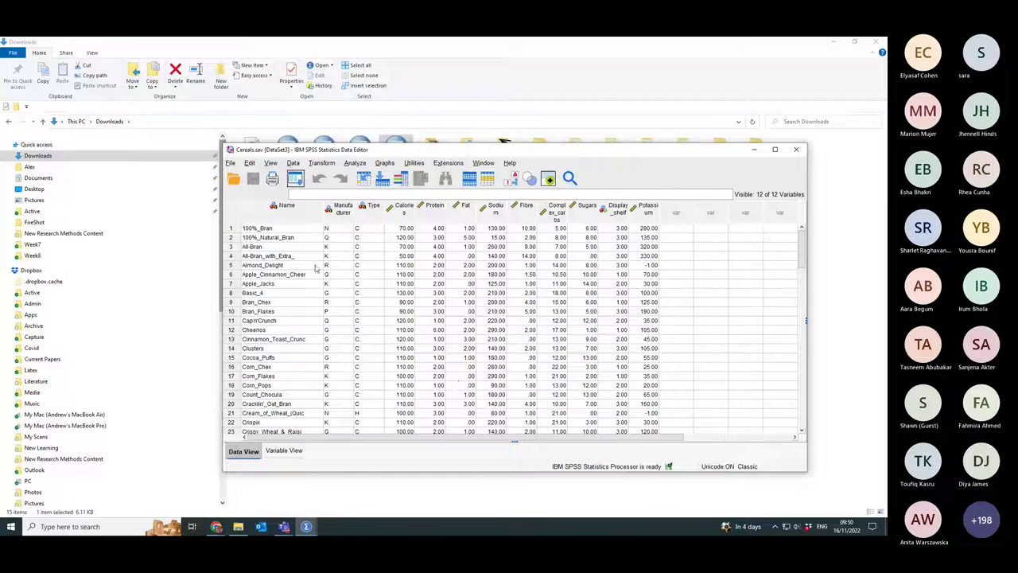
pyautogui.moveTo(360, 210); pyautogui.dragTo(393, 210)
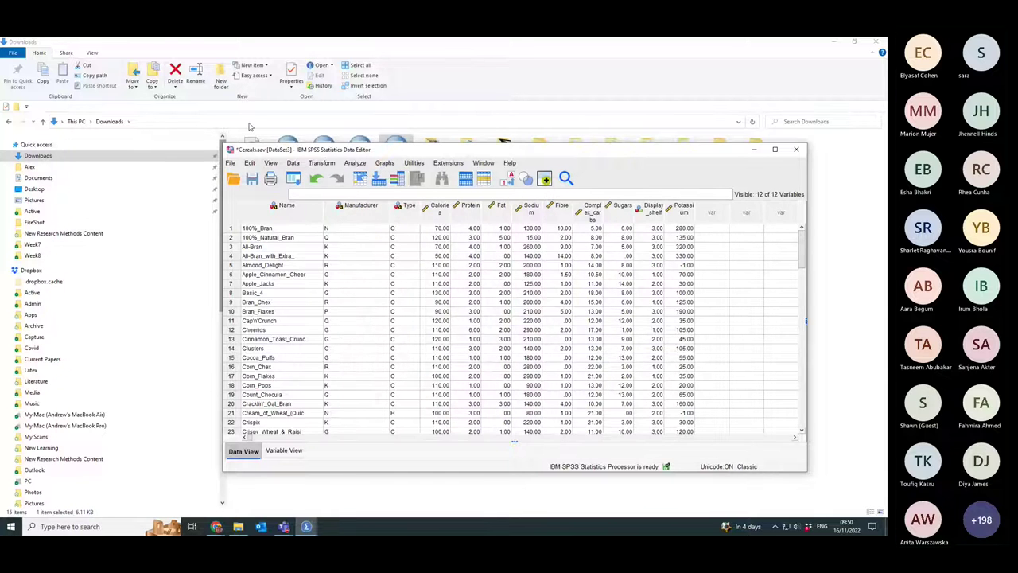
# - Toggle value labels back on, then off again so the codes remain visible
pyautogui.click(270, 162)
pyautogui.click(298, 238)
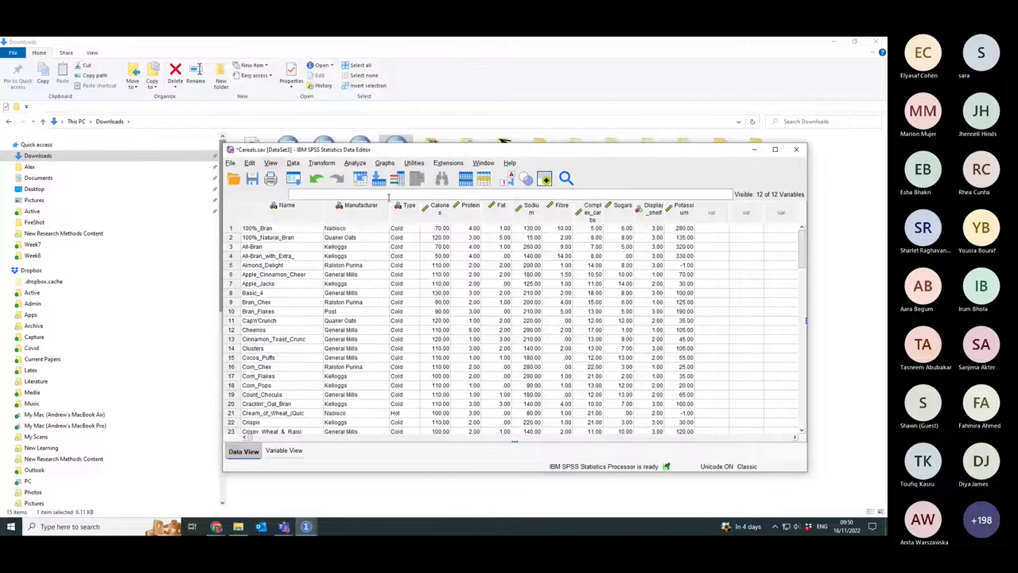
pyautogui.click(273, 163)
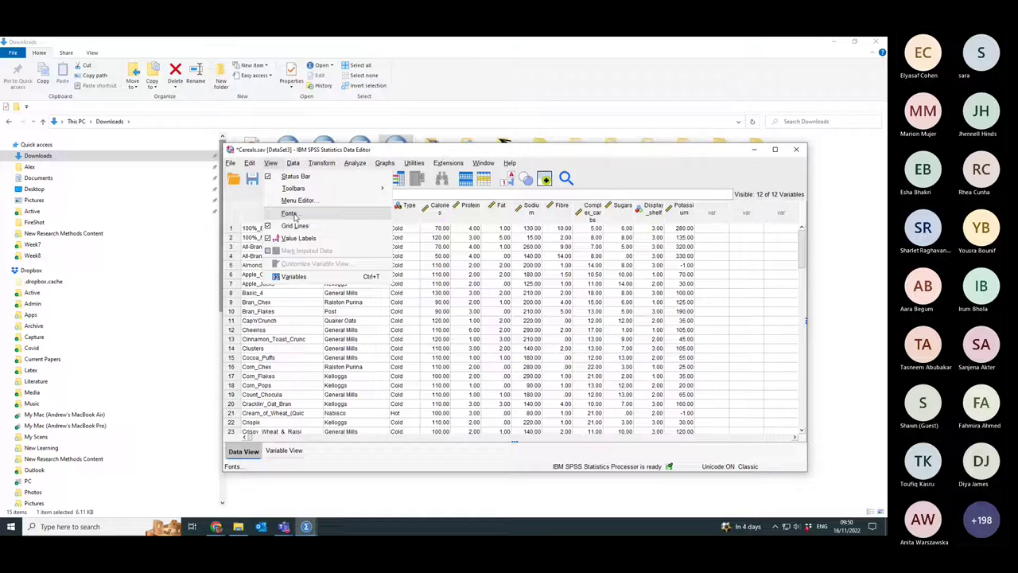
pyautogui.click(299, 238)
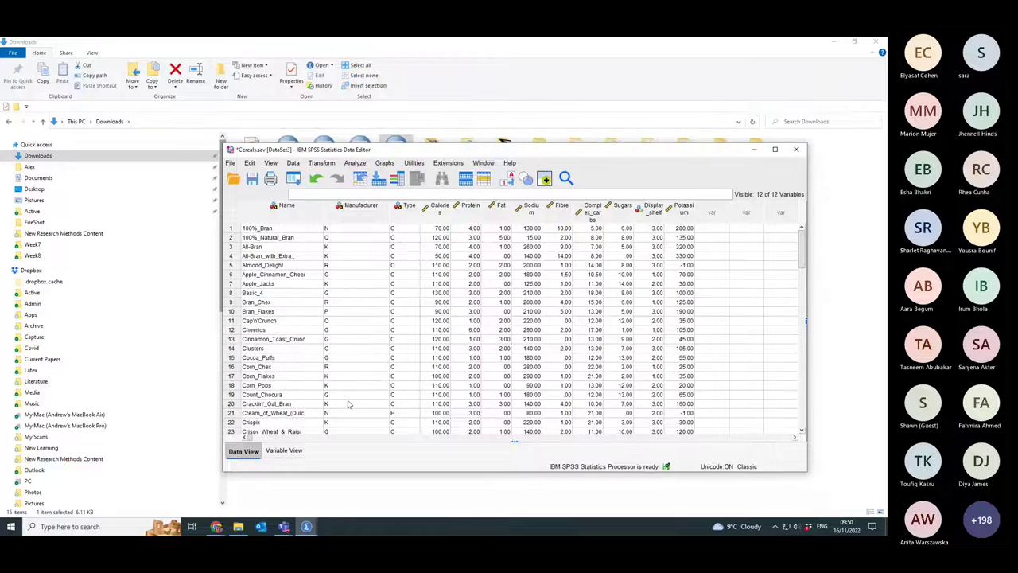
# - Set up an Independent-Samples T Test with Complex_carbs as test variable, grouped by Manufacturer
pyautogui.click(357, 165)
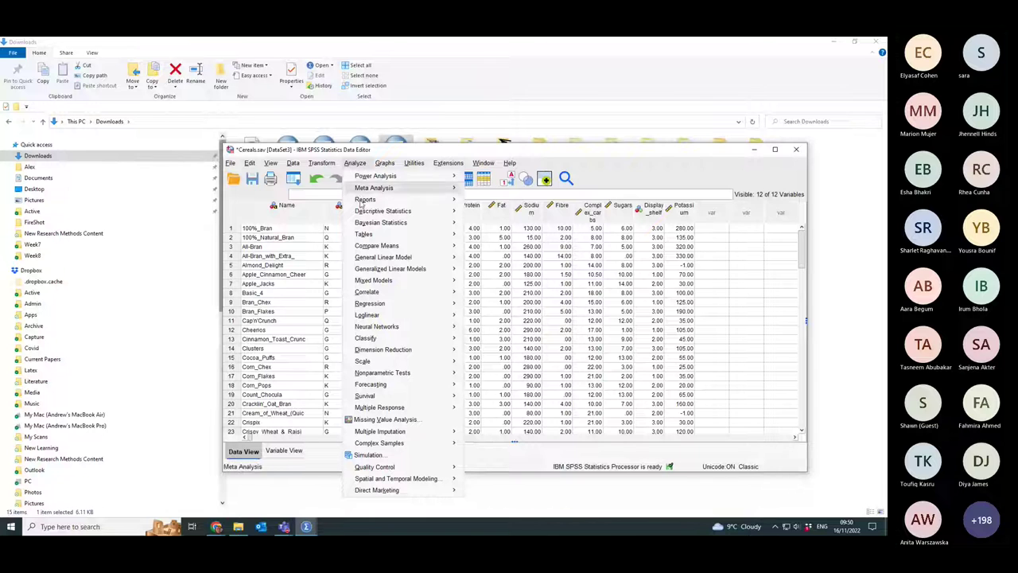
pyautogui.moveTo(383, 249)
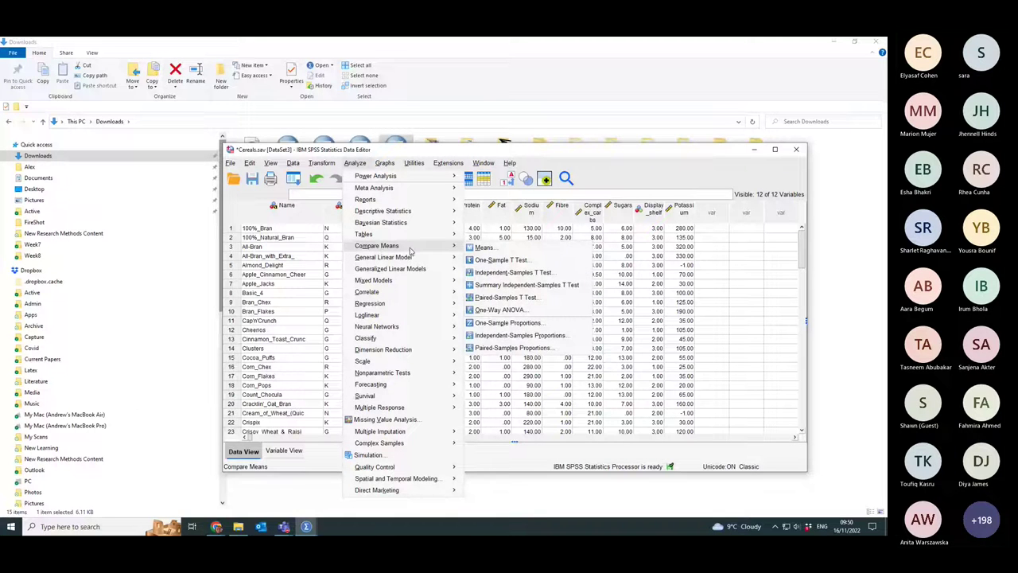
pyautogui.click(504, 273)
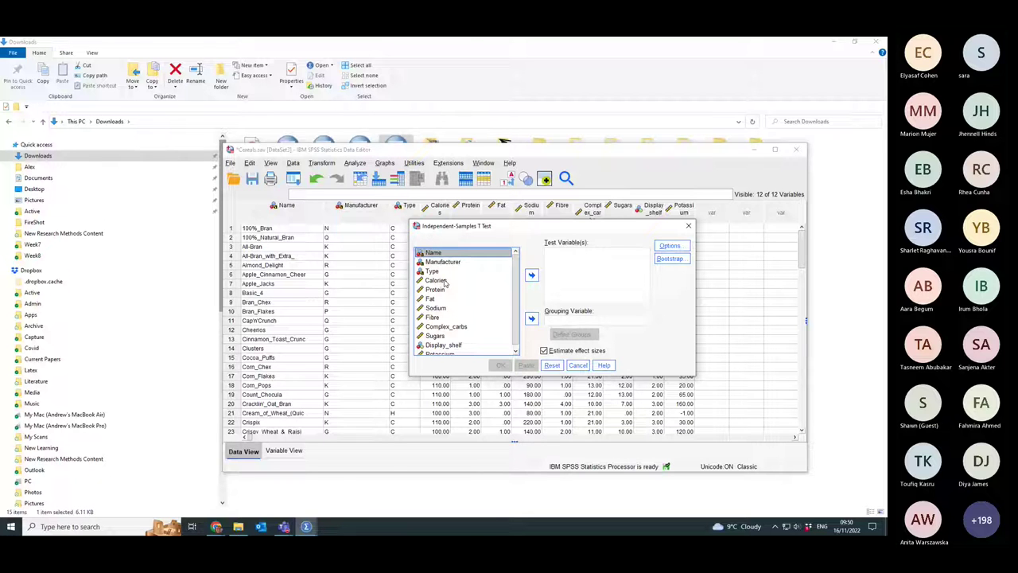
pyautogui.click(445, 326)
pyautogui.click(531, 274)
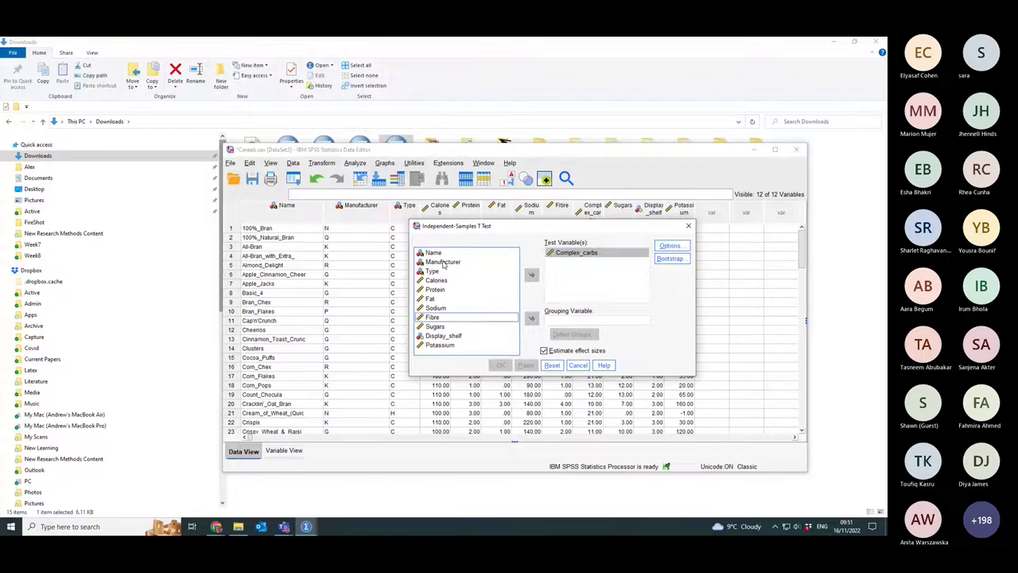
pyautogui.click(443, 262)
pyautogui.click(531, 319)
# - Define the two groups as K and G and run the t-test
pyautogui.click(573, 334)
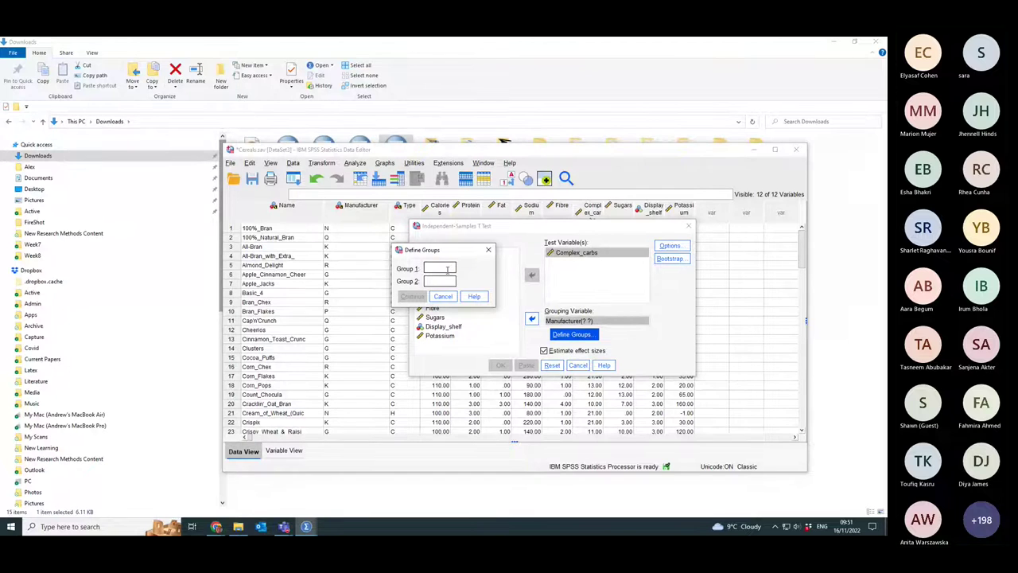
pyautogui.write('K')
pyautogui.click(433, 281)
pyautogui.write('G')
pyautogui.press('Return')
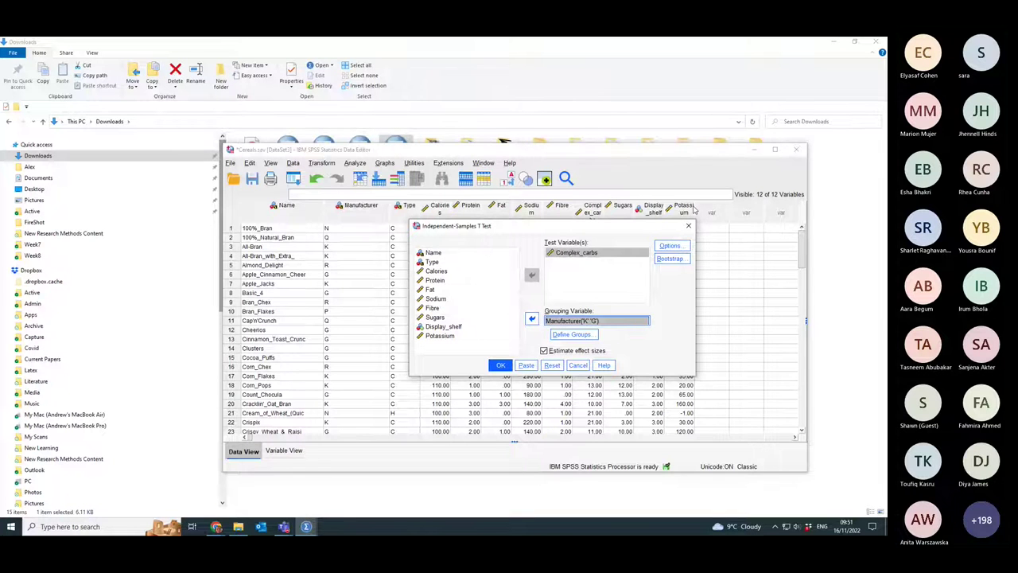
pyautogui.click(502, 365)
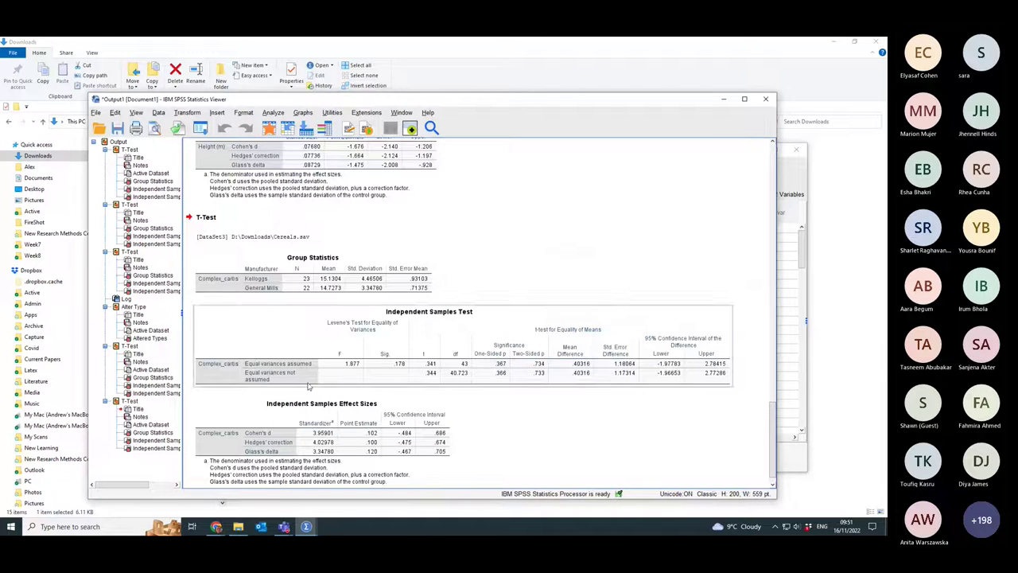
# - Inspect the Group Statistics and Independent Samples Test tables for Complex_carbs, Kelloggs vs General Mills
pyautogui.click(366, 354)
pyautogui.click(309, 292)
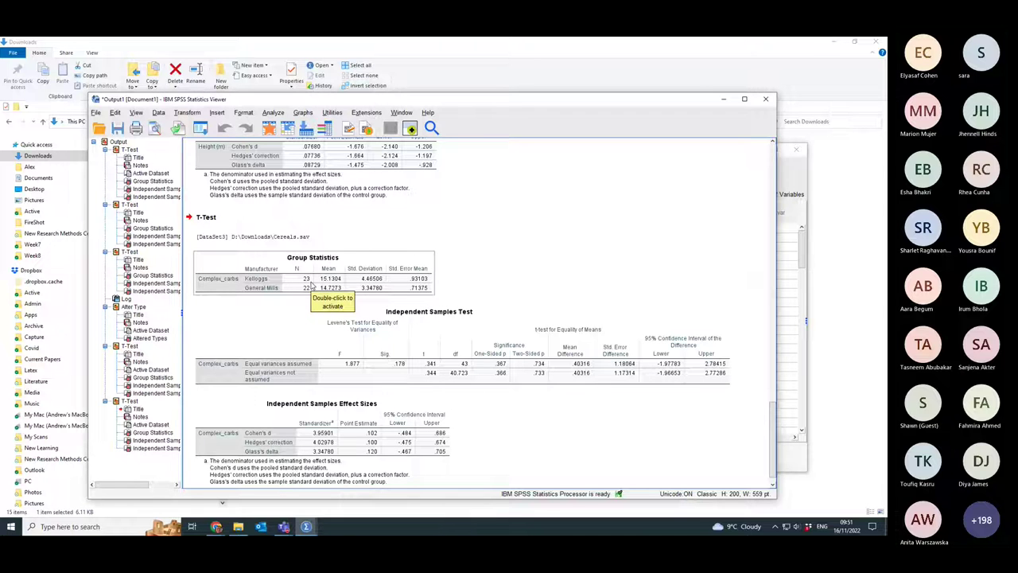
pyautogui.click(338, 306)
pyautogui.click(340, 280)
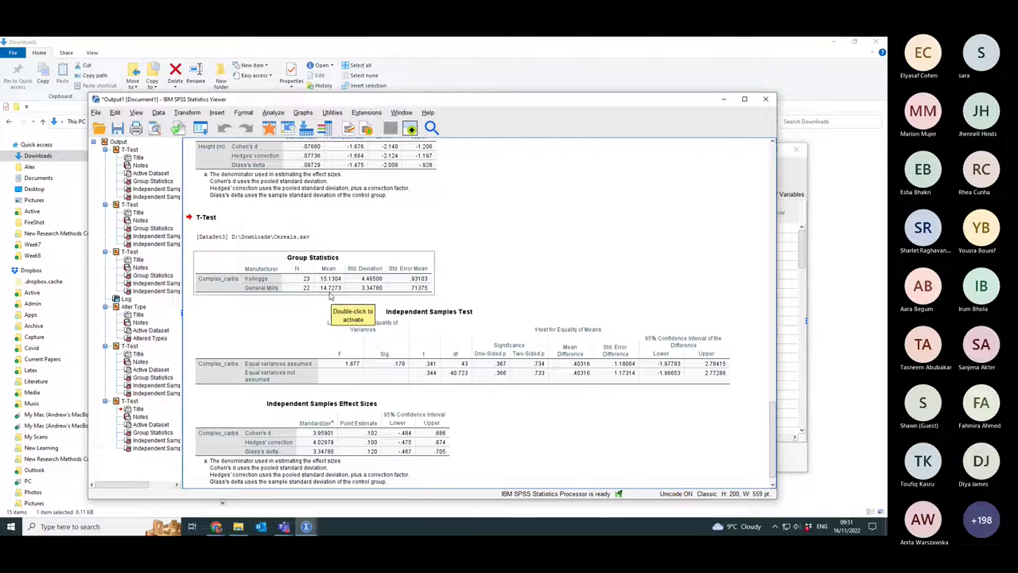
pyautogui.click(334, 326)
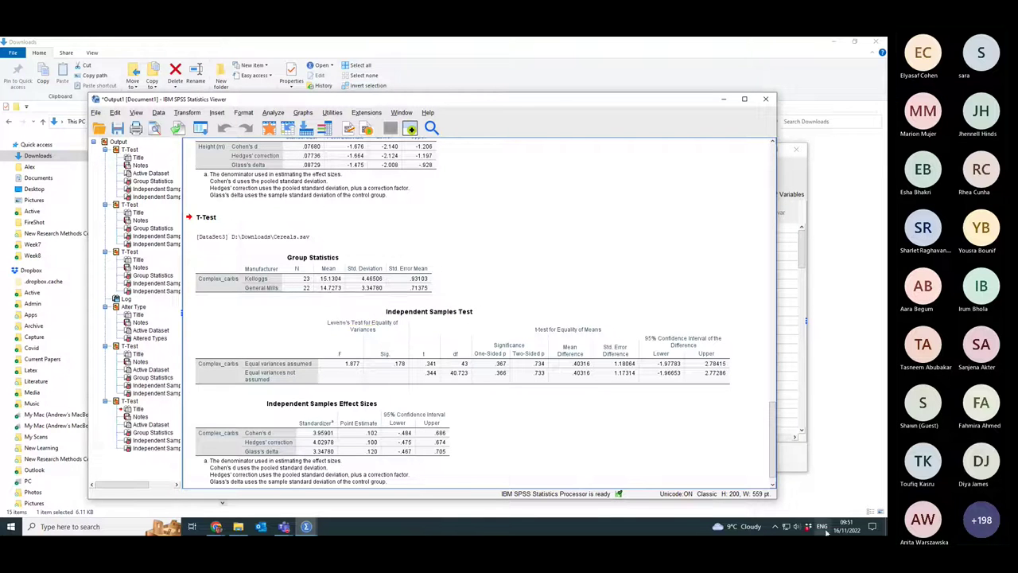
pyautogui.click(542, 378)
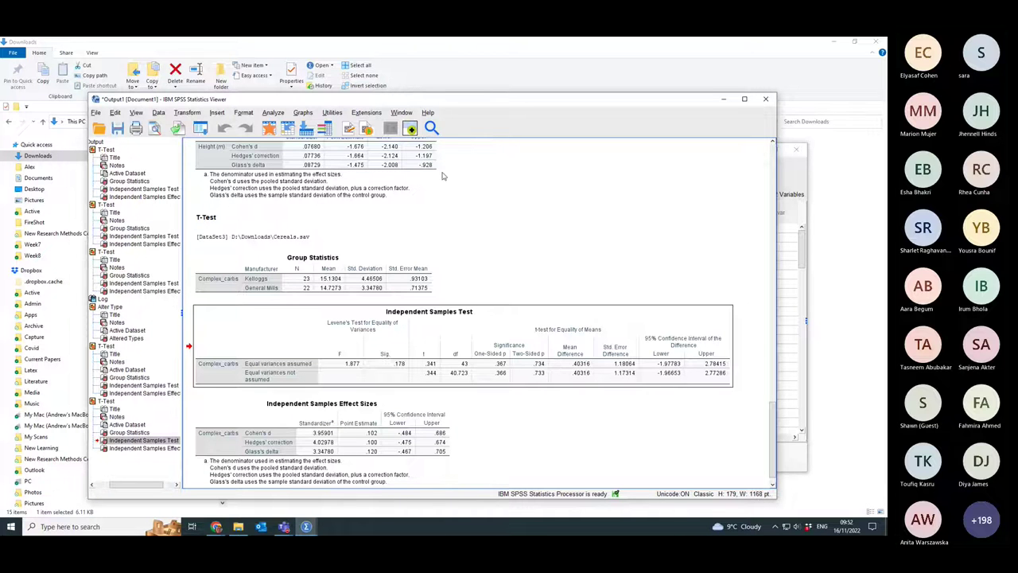
# - Rerun the K vs G t-test with Protein replacing Complex_carbs, then select the new results table
pyautogui.click(274, 113)
pyautogui.moveTo(318, 194)
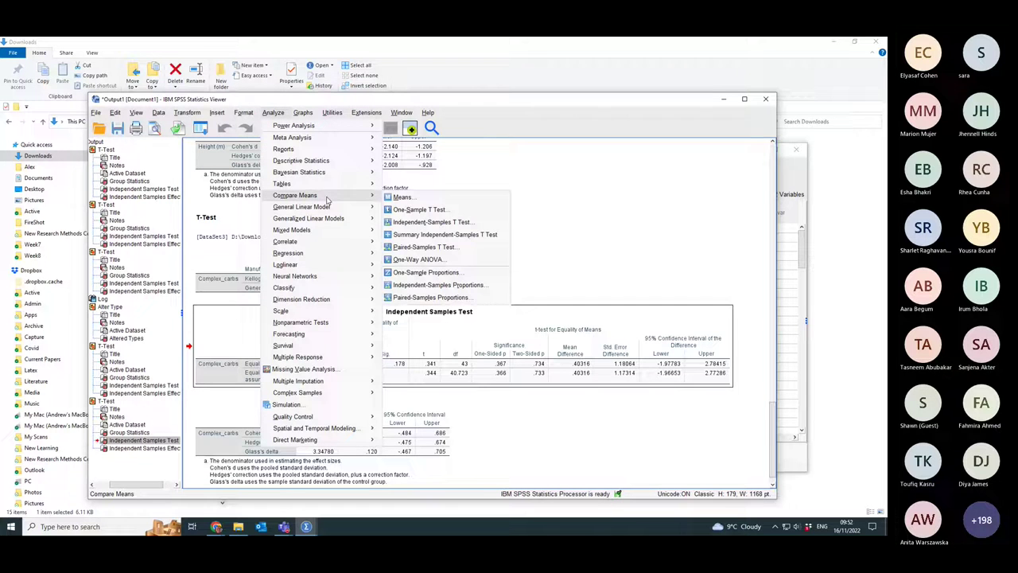
pyautogui.click(446, 223)
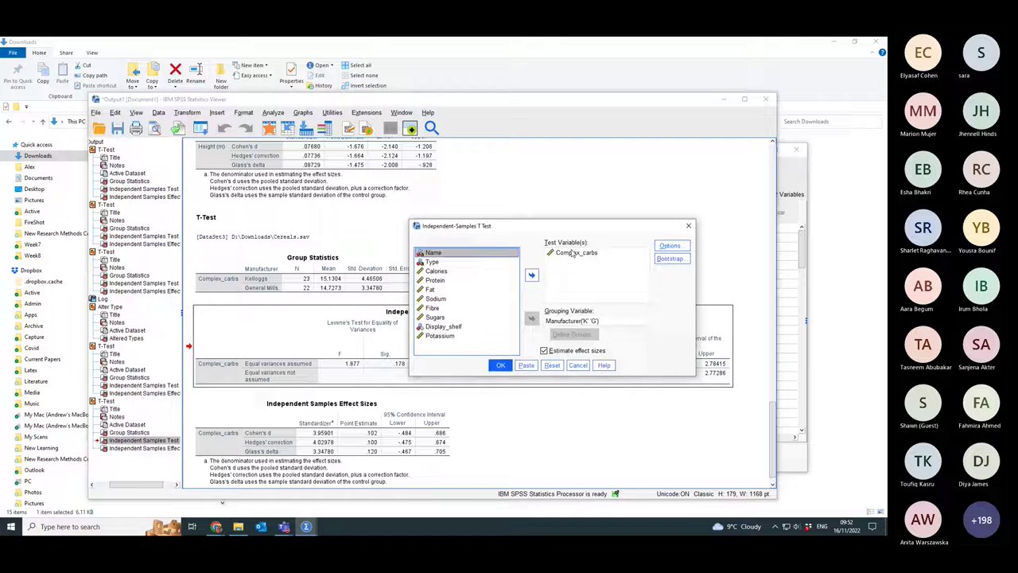
pyautogui.click(434, 280)
pyautogui.click(531, 274)
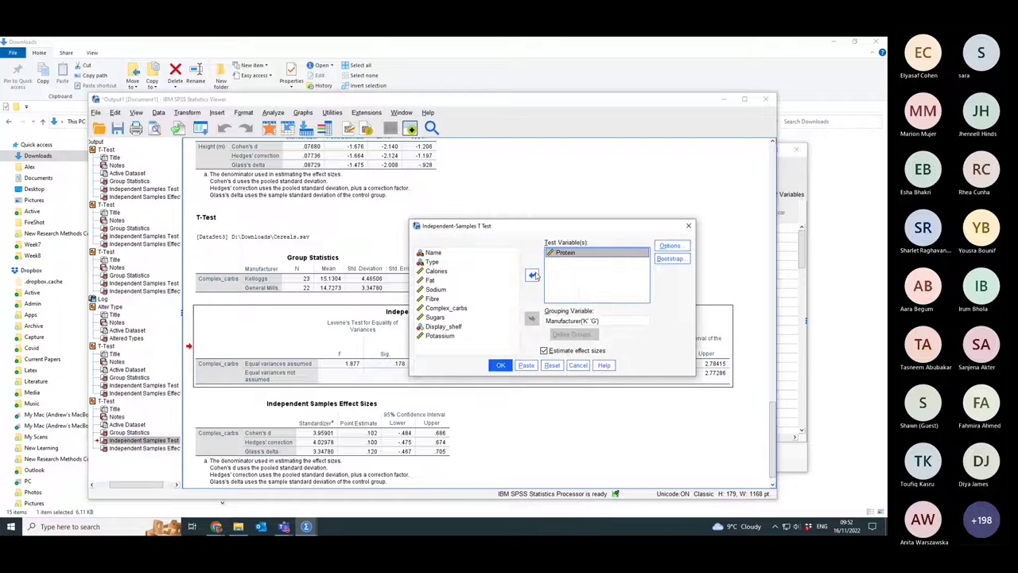
pyautogui.click(497, 366)
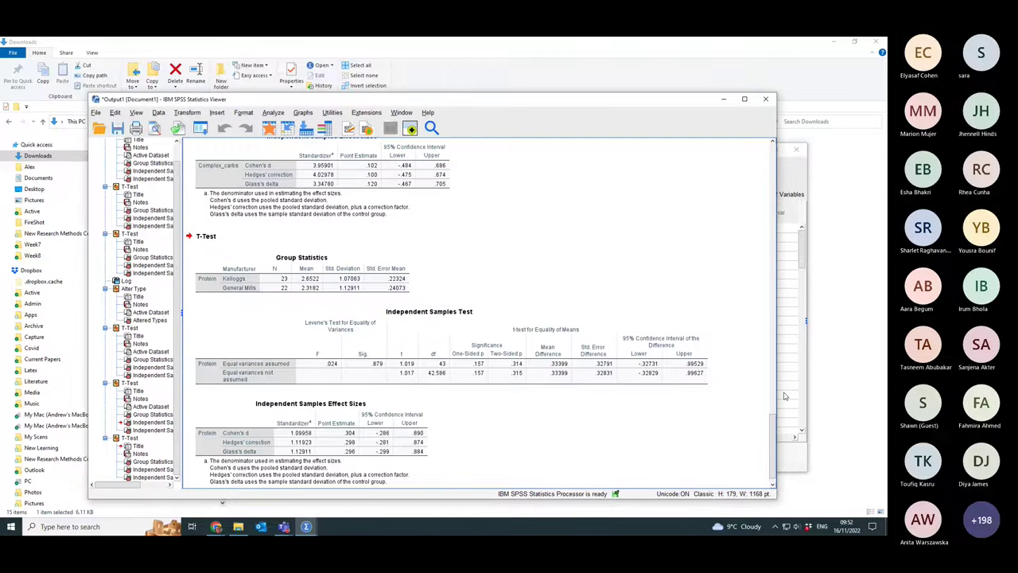
pyautogui.click(396, 372)
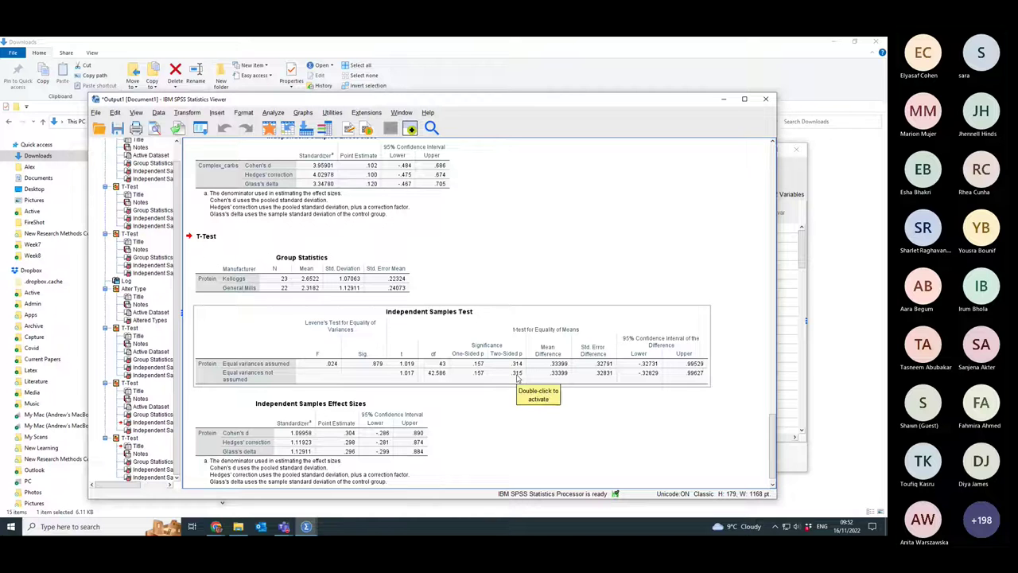
# - Swap Protein for Sodium as the test variable and rerun the Kellogg's vs General Mills t-test
pyautogui.click(273, 113)
pyautogui.moveTo(305, 207)
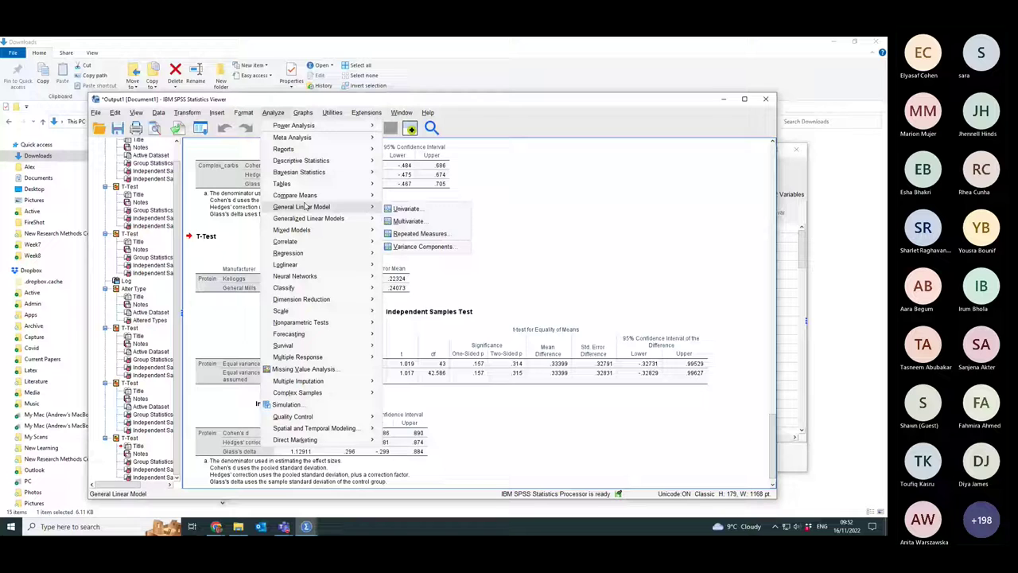
pyautogui.moveTo(307, 200)
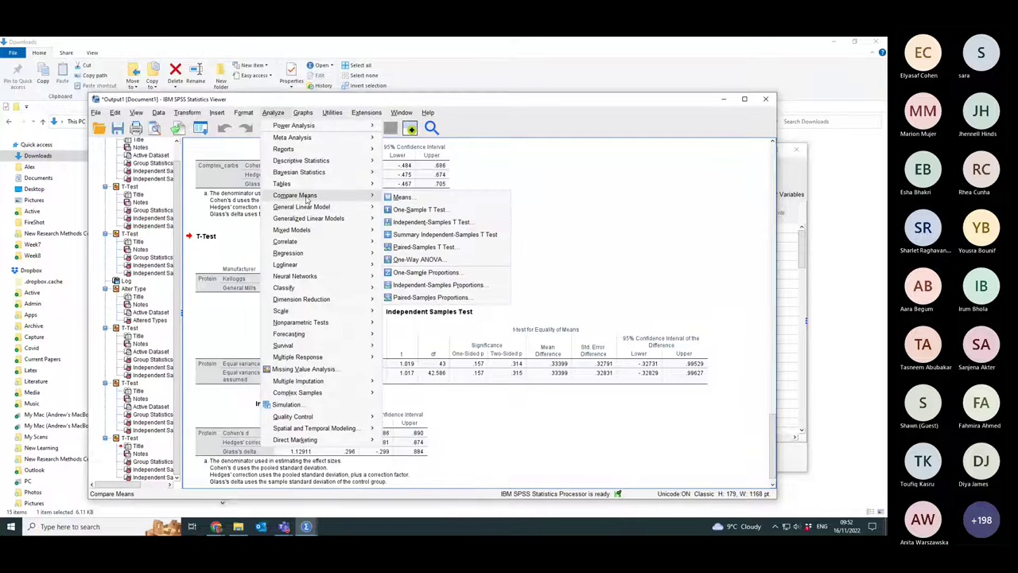
pyautogui.click(435, 228)
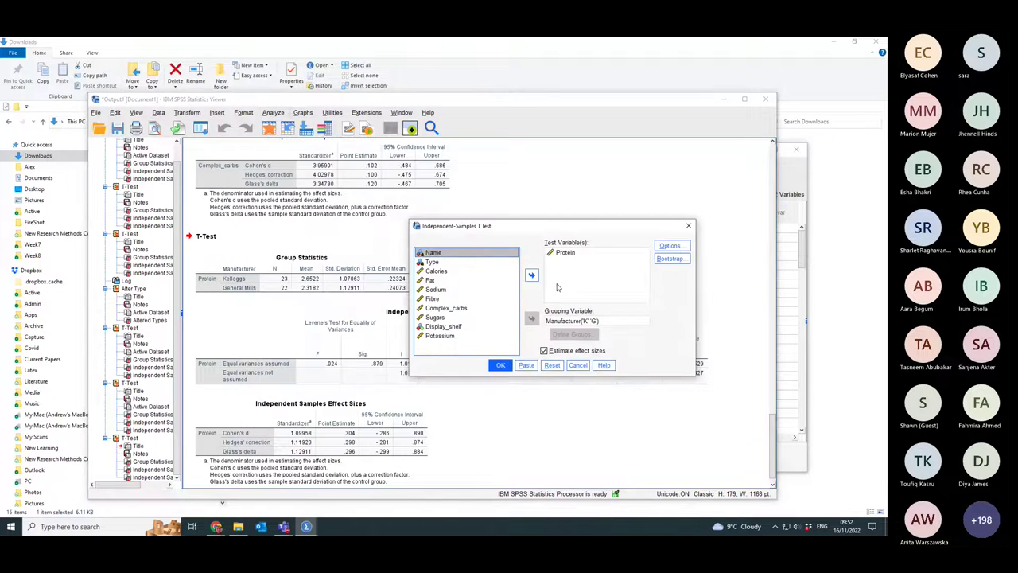
pyautogui.click(557, 286)
pyautogui.click(532, 276)
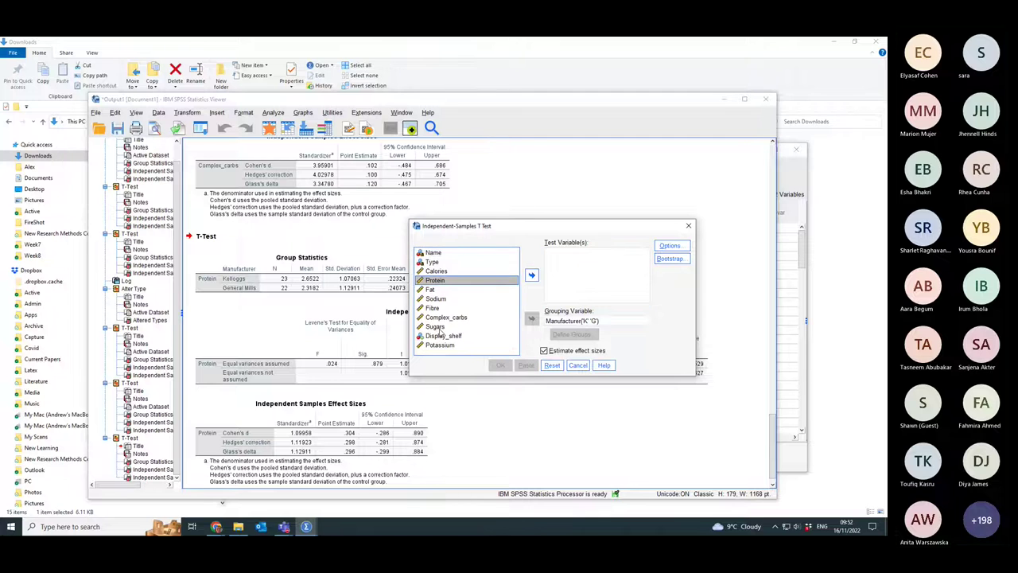
pyautogui.click(436, 298)
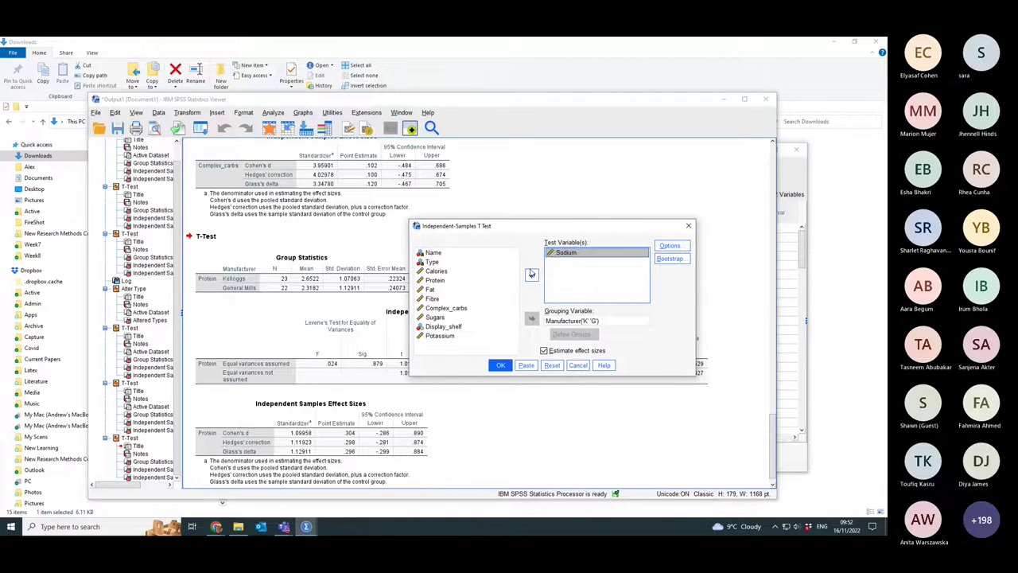
pyautogui.click(532, 275)
pyautogui.click(500, 365)
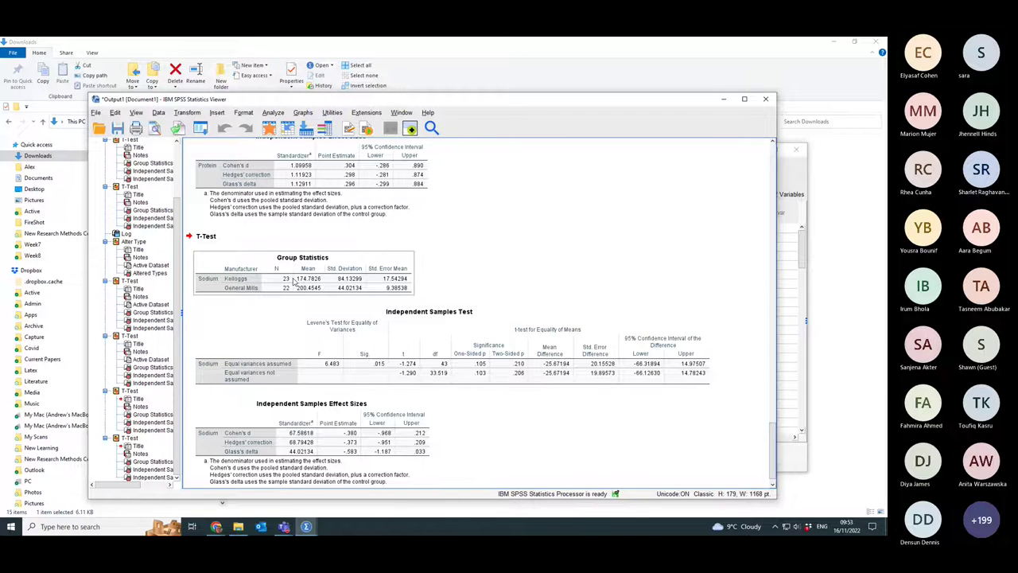
pyautogui.click(273, 113)
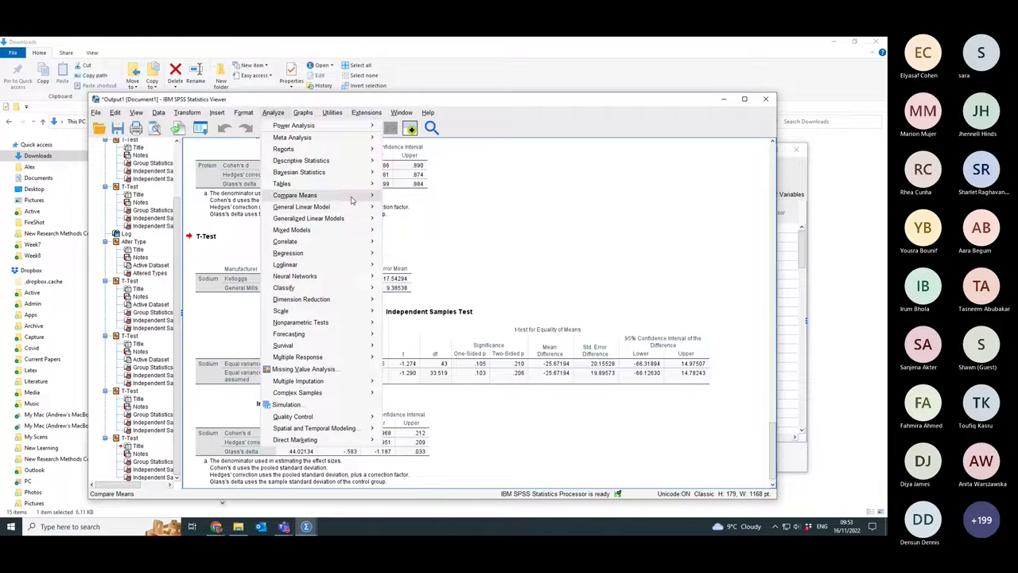
# - Replace Sodium with Potassium as the test variable, run the t-test and review its tables
pyautogui.moveTo(299, 195)
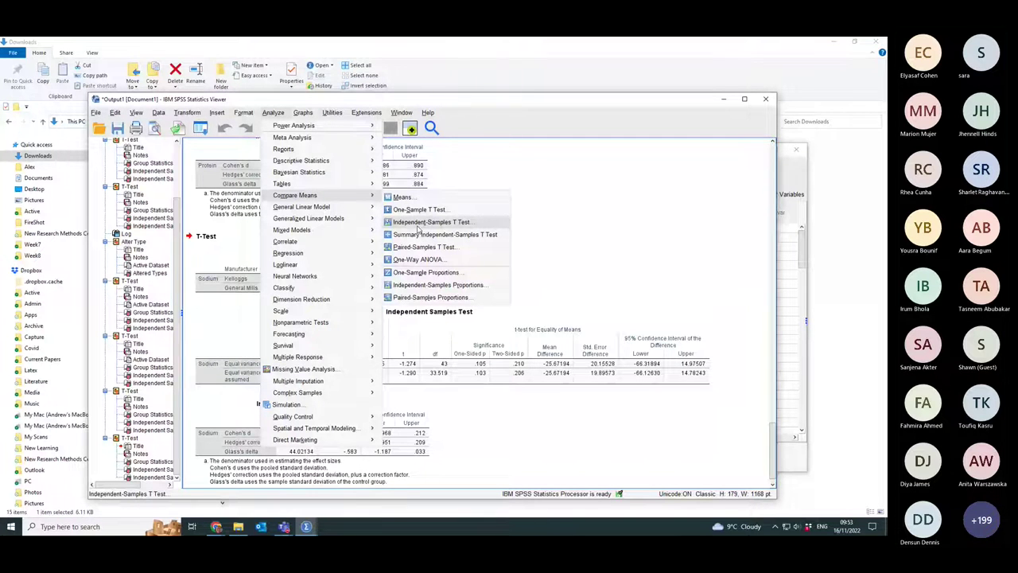
pyautogui.click(419, 226)
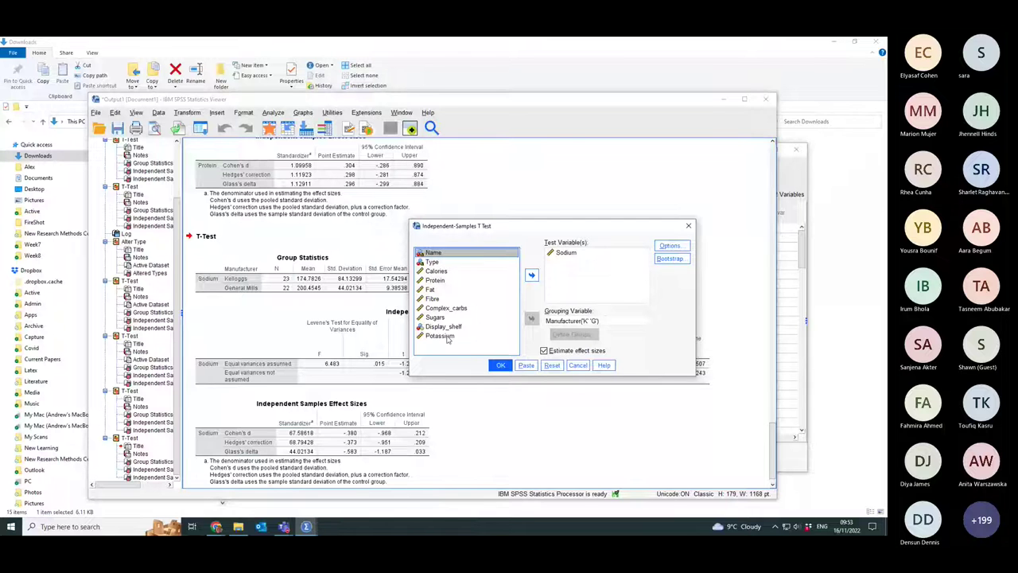
pyautogui.click(448, 338)
pyautogui.click(546, 269)
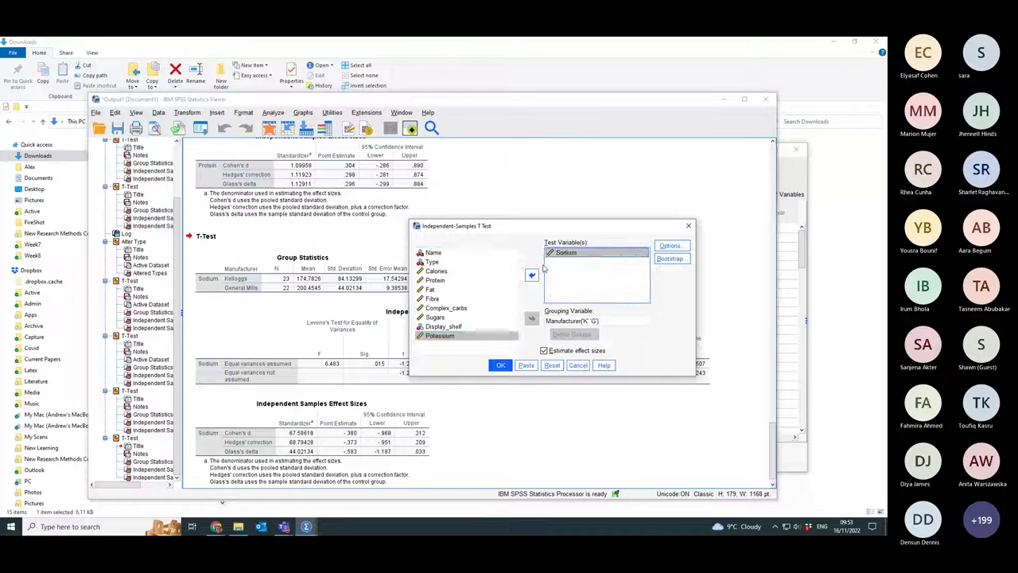
pyautogui.click(531, 274)
pyautogui.click(448, 344)
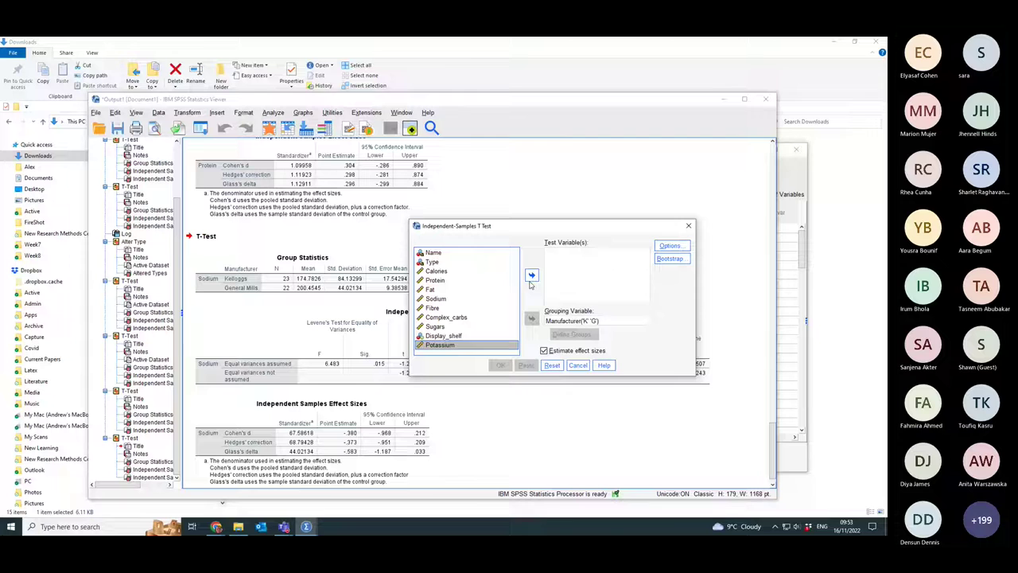
pyautogui.click(531, 275)
pyautogui.click(501, 365)
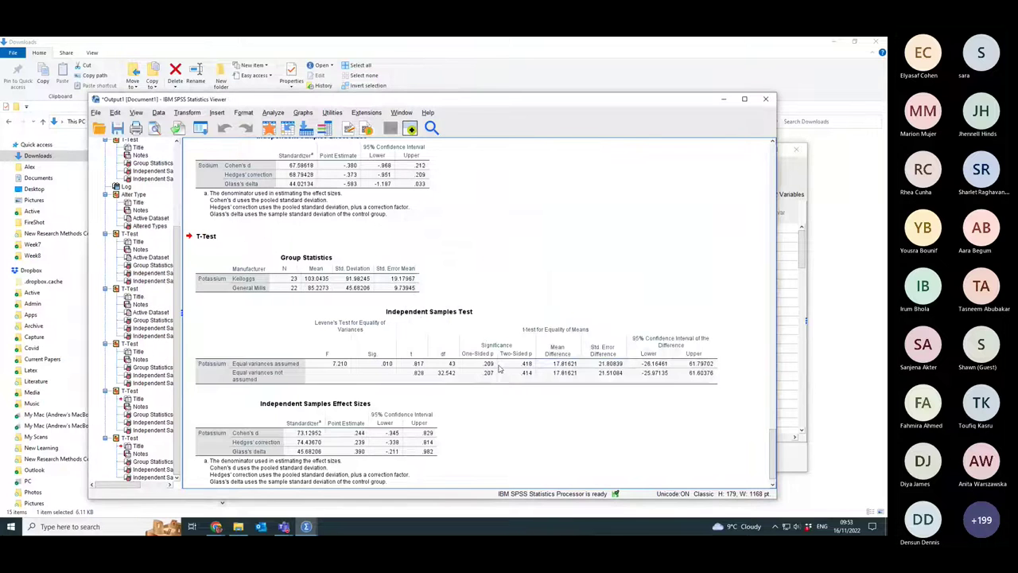
pyautogui.click(557, 385)
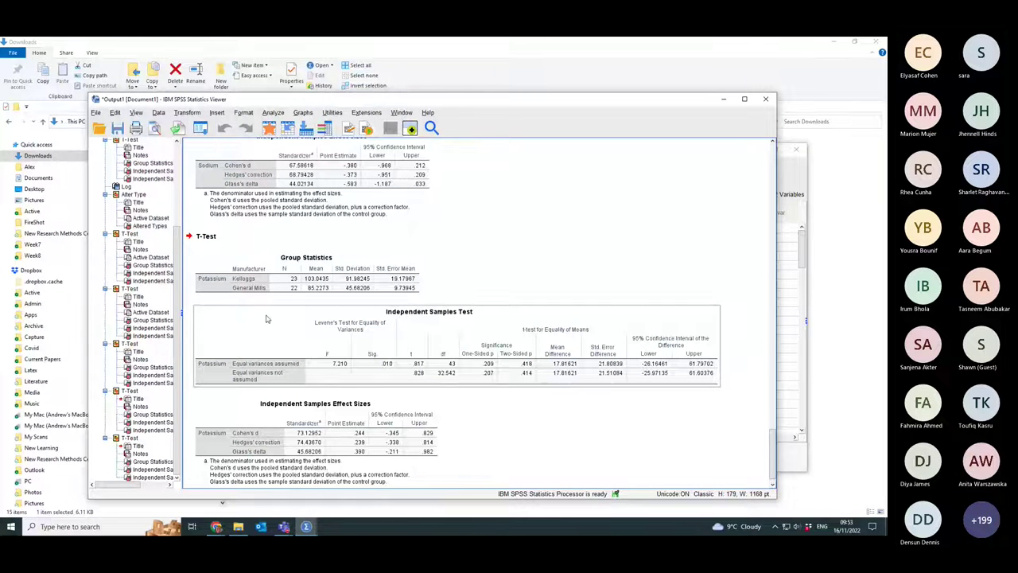
pyautogui.click(357, 291)
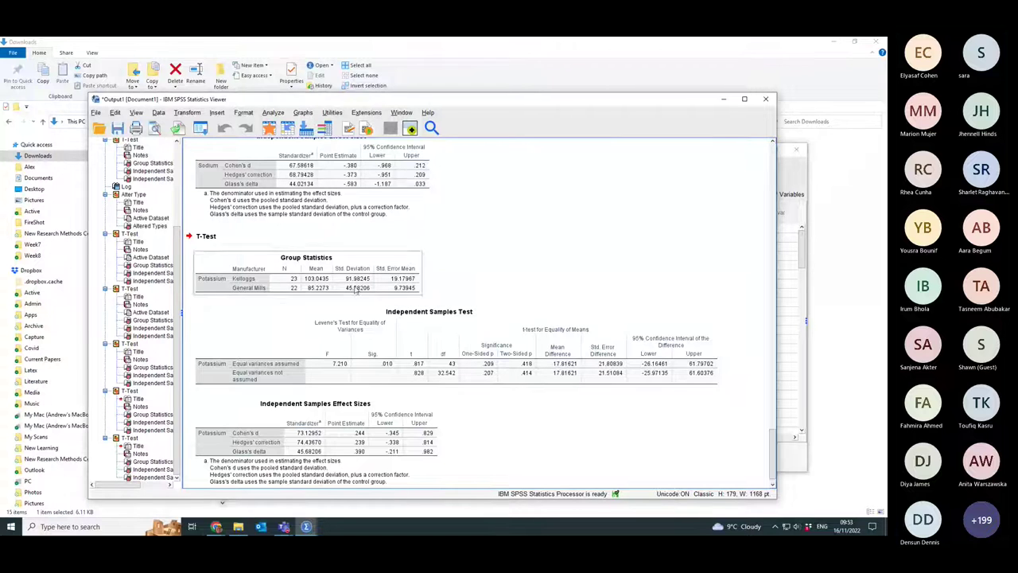
pyautogui.click(306, 527)
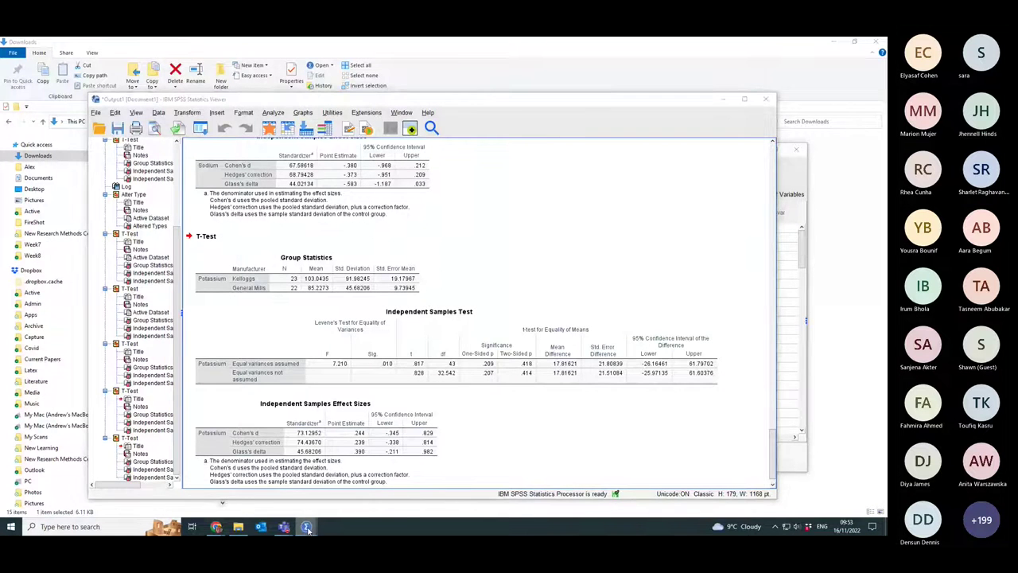
# - Show Cereals.sav in Variable View, then bring the Student Data.sav editor to the front
pyautogui.click(306, 527)
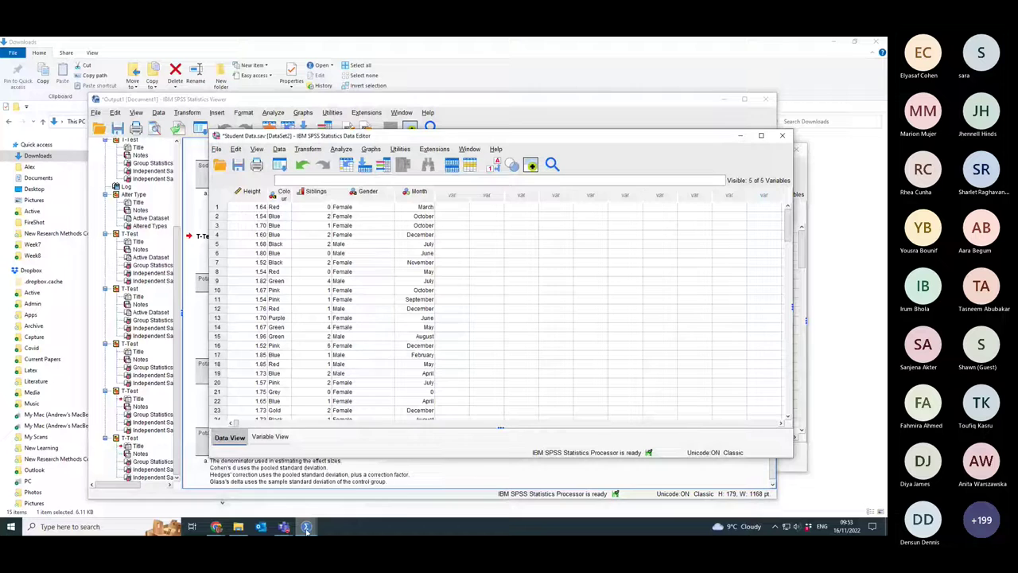
pyautogui.moveTo(306, 527)
pyautogui.click(438, 499)
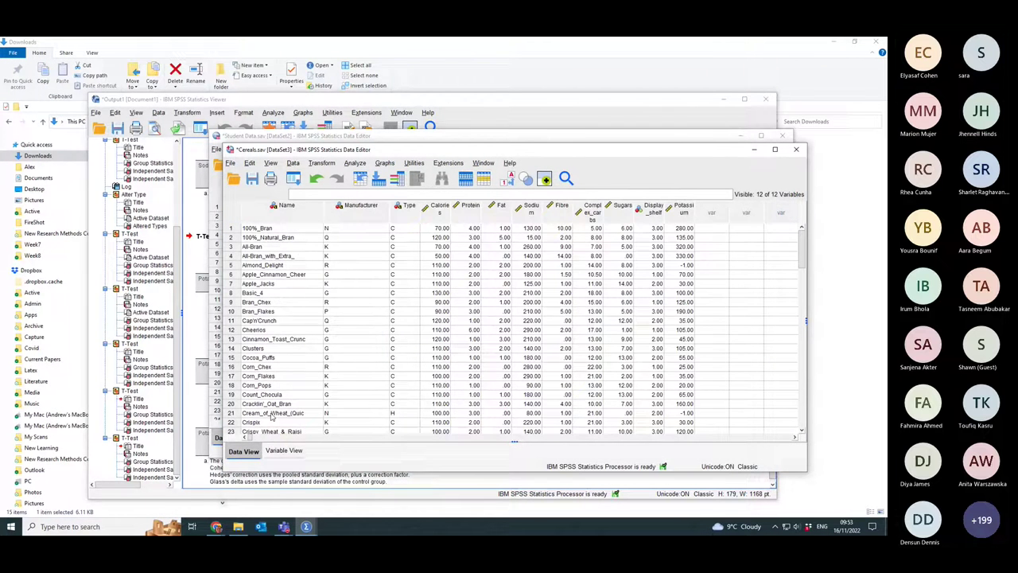
pyautogui.click(284, 451)
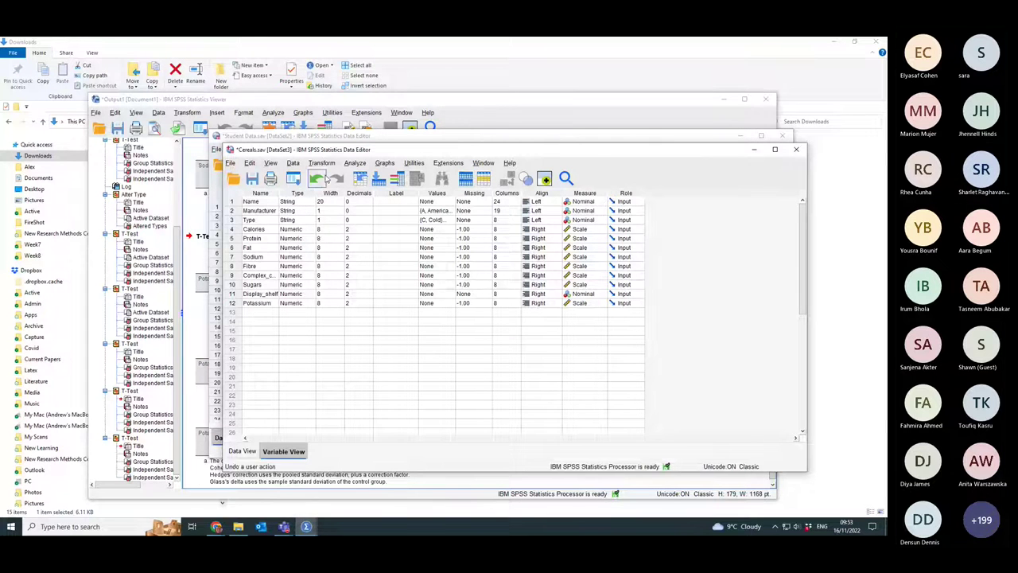
pyautogui.moveTo(559, 154); pyautogui.dragTo(525, 182)
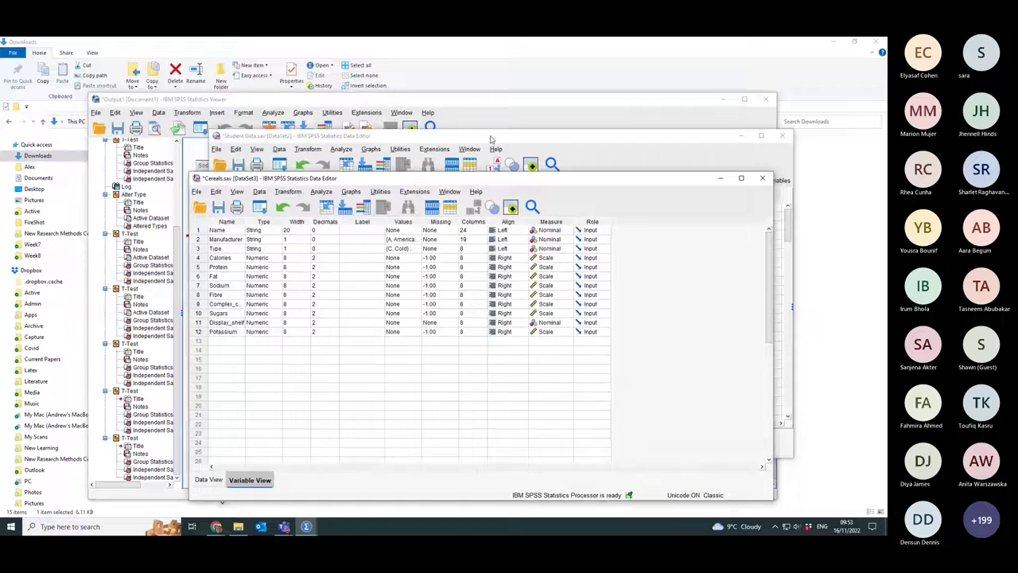
pyautogui.click(493, 138)
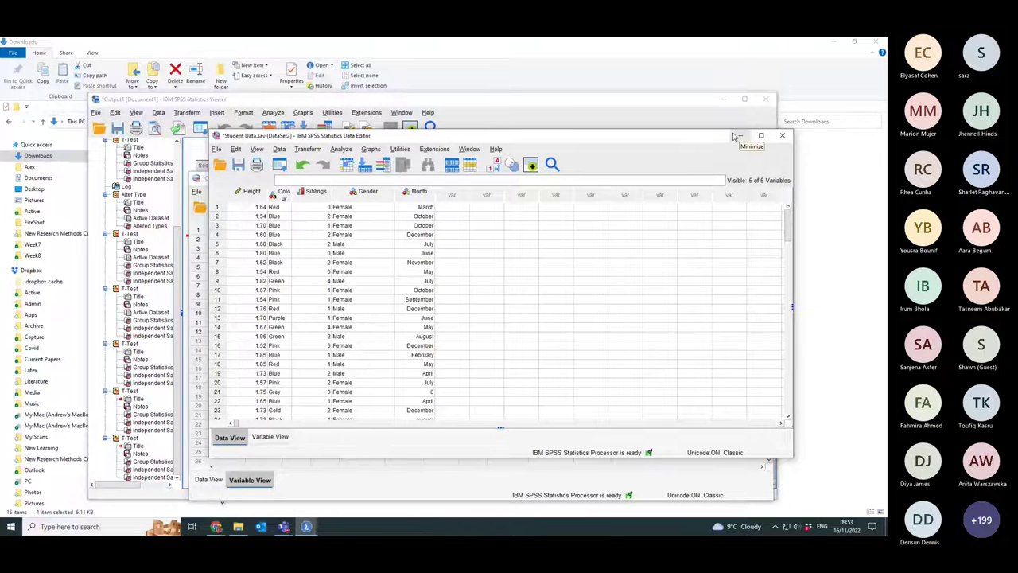
# - Close the Student Data and Periwinkle data editors
pyautogui.click(783, 137)
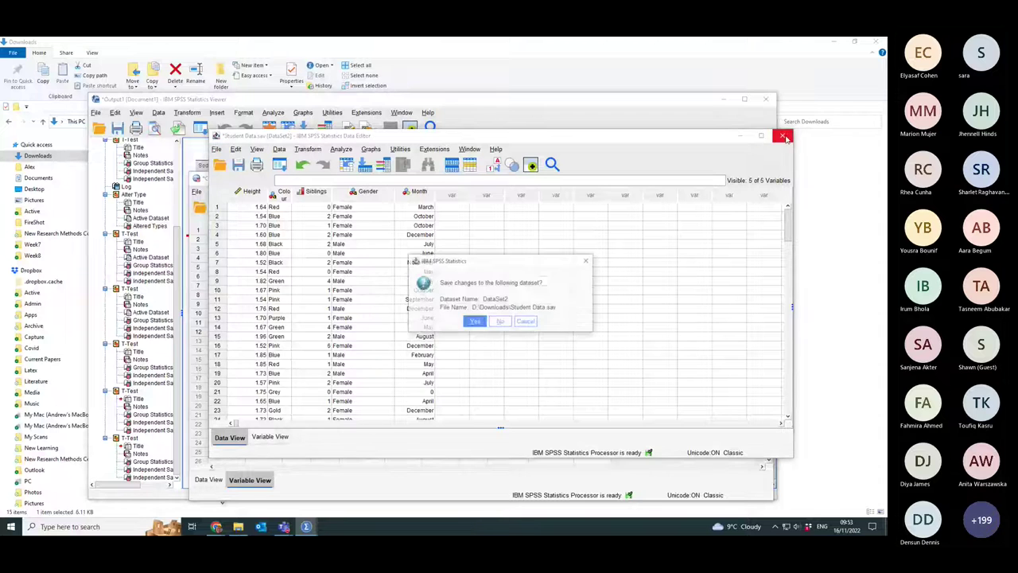
pyautogui.click(502, 329)
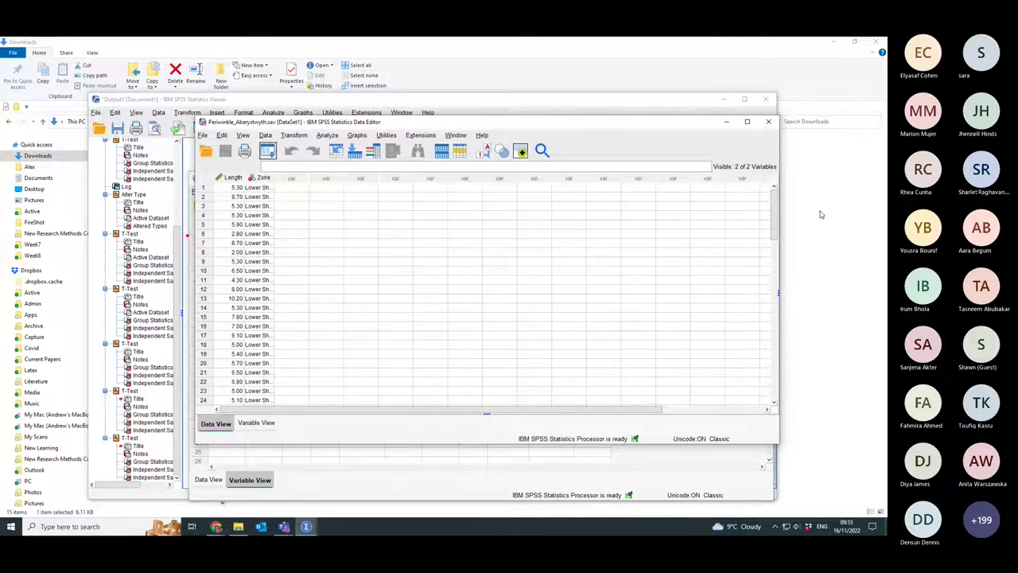
pyautogui.click(769, 122)
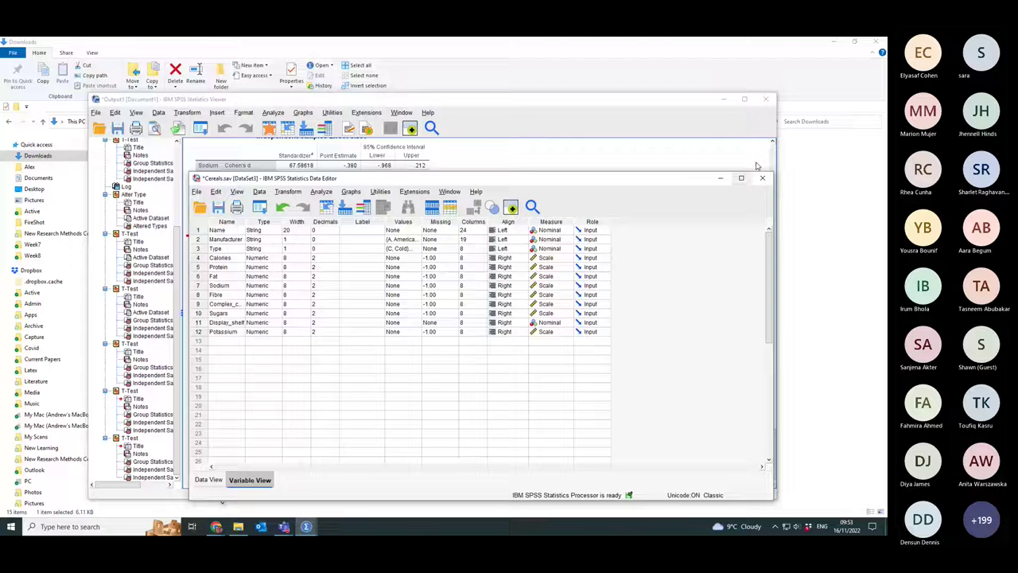
# - Close Cereals.sav and exit SPSS without saving the output or the Cereals data
pyautogui.moveTo(593, 183); pyautogui.dragTo(535, 181)
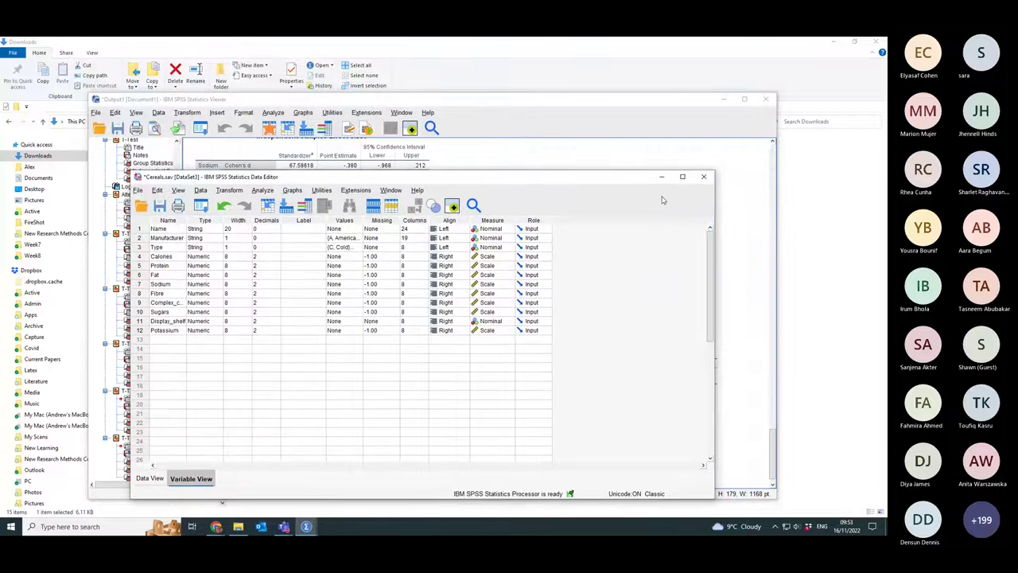
pyautogui.click(706, 177)
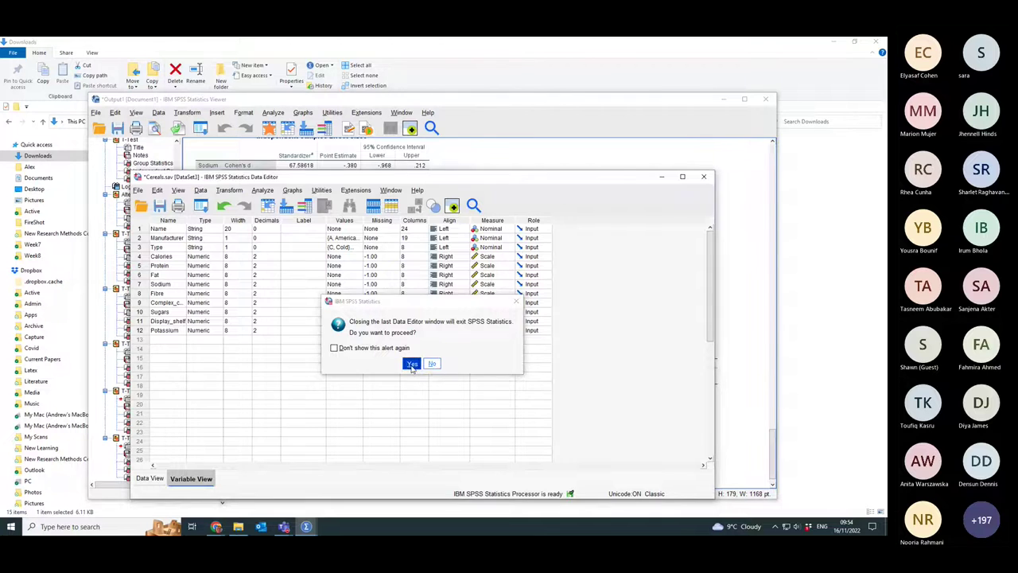
pyautogui.click(412, 366)
pyautogui.click(431, 319)
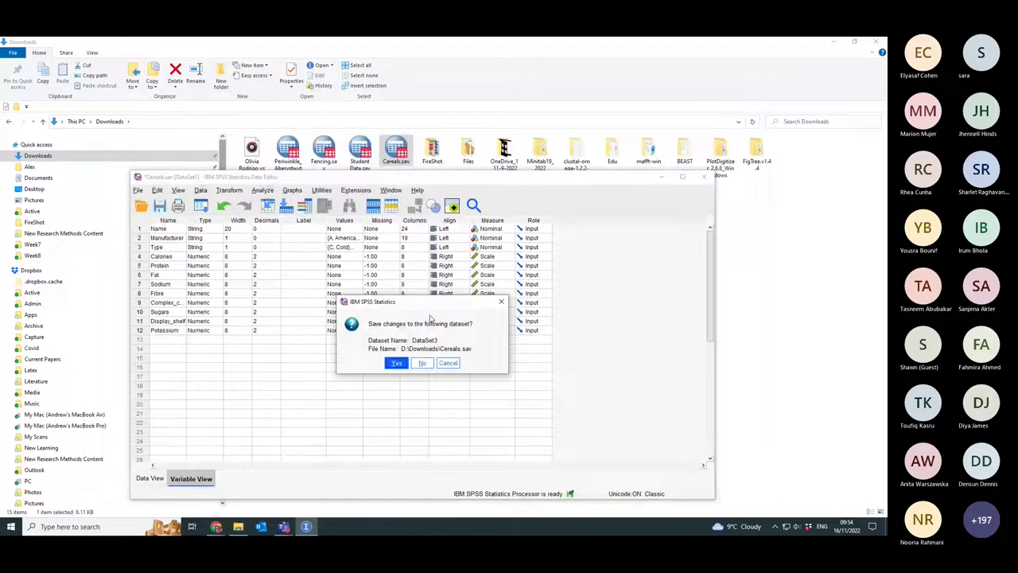
pyautogui.click(423, 363)
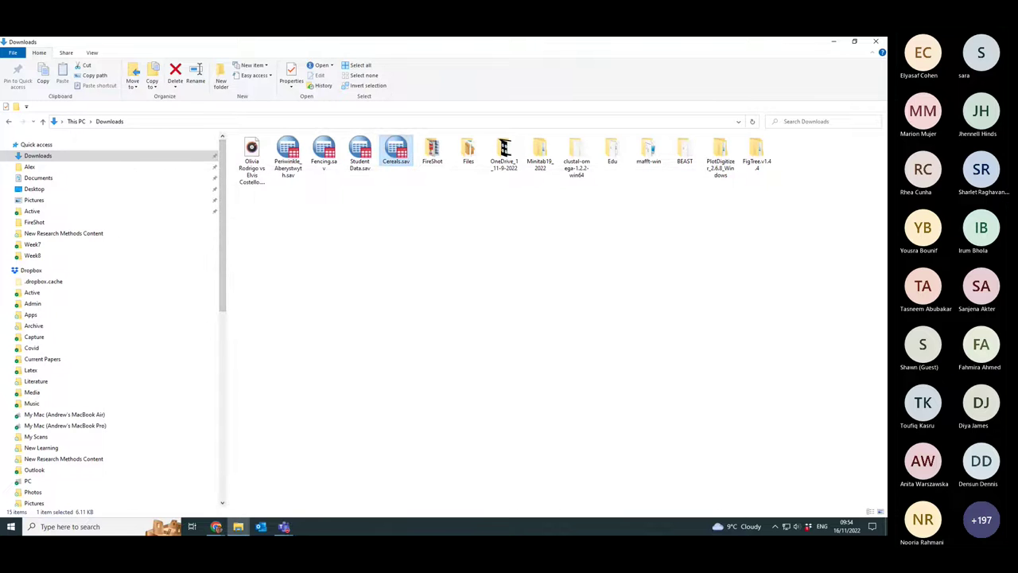
pyautogui.hotkey('alt', 'Tab')
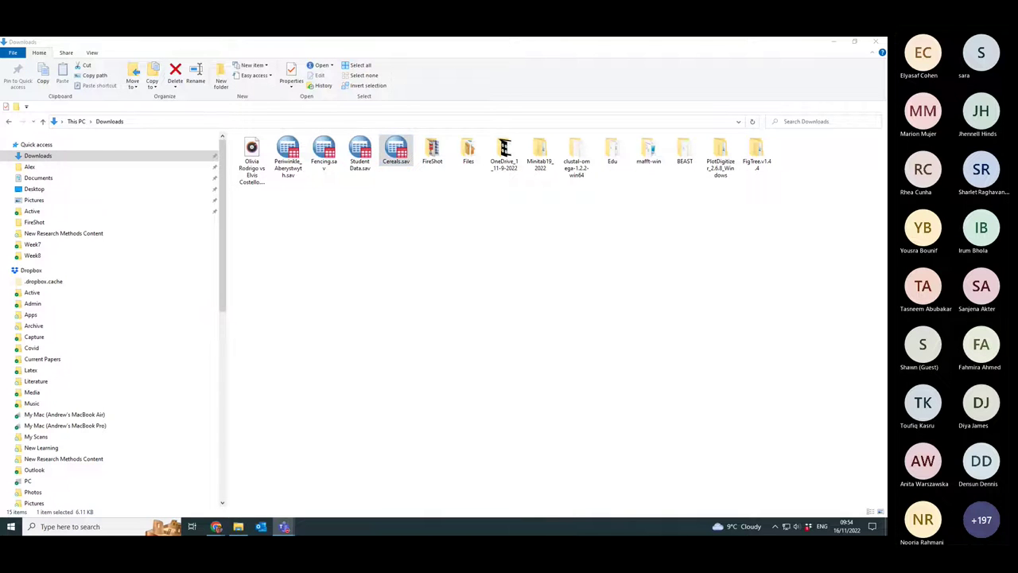